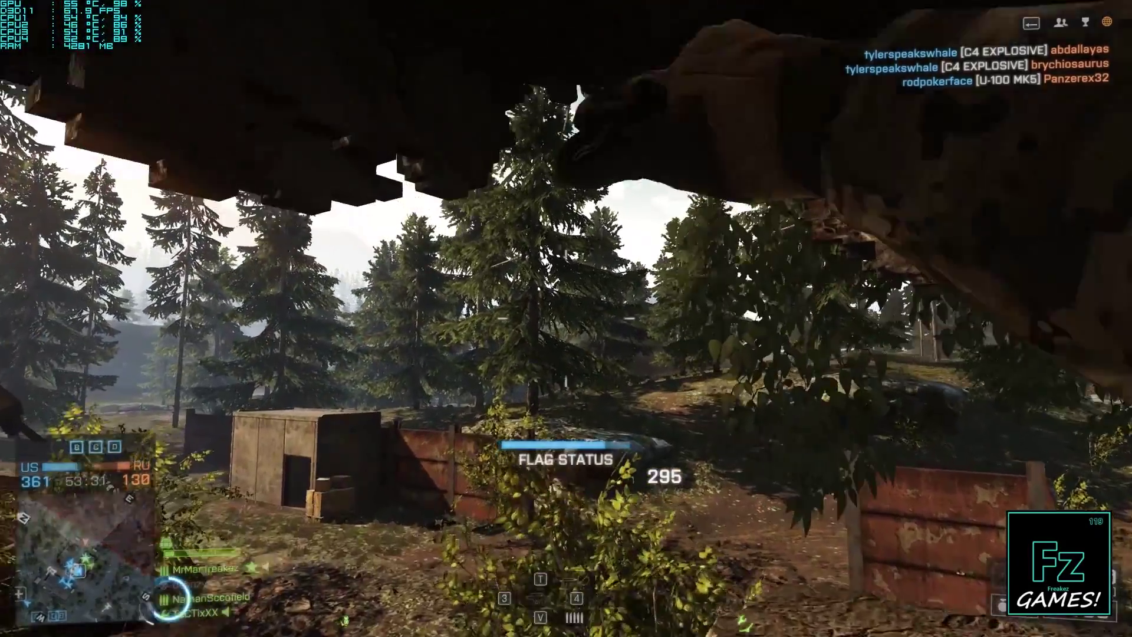
Aim down the rifle's sight during the Battlefield 4 Conquest round.
right_click(567, 319)
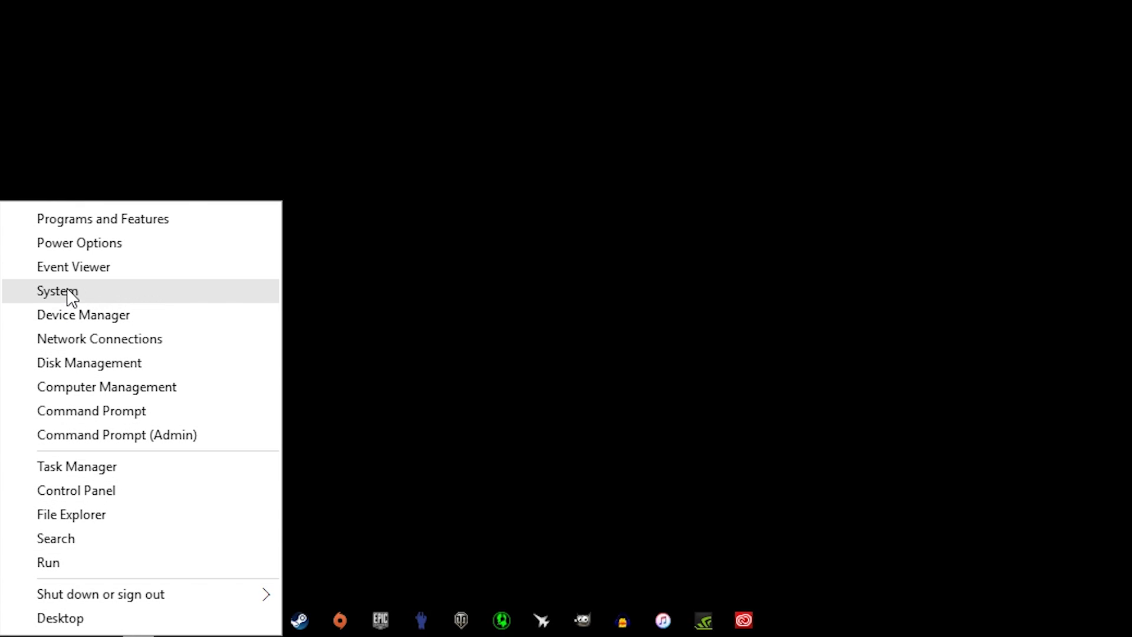
Open Performance Options from the system page's Advanced system settings.
click(86, 295)
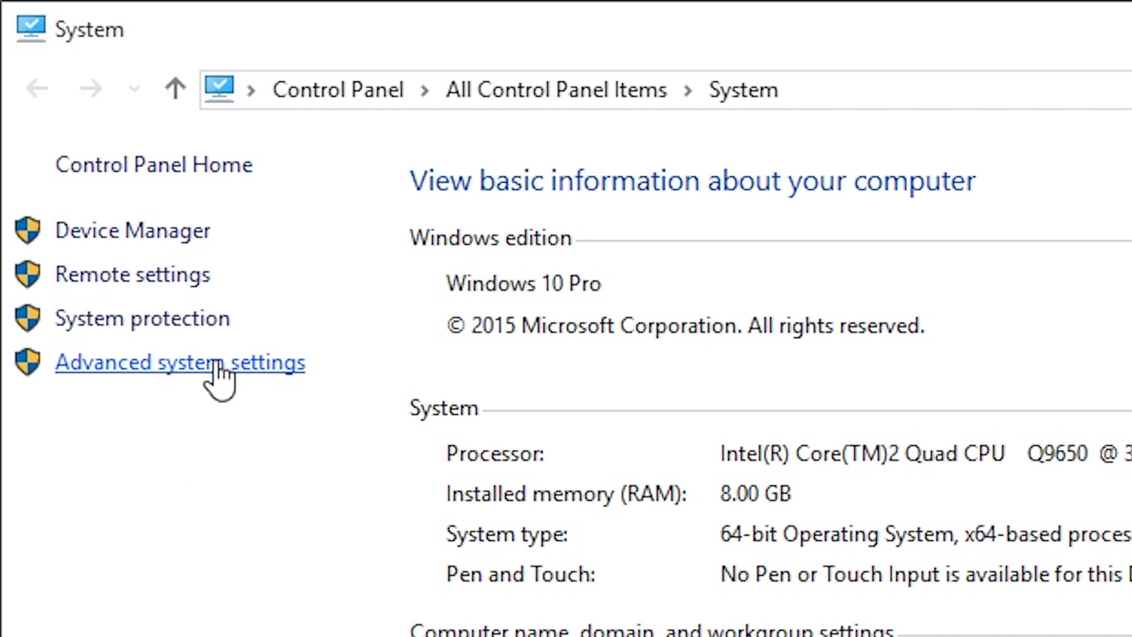
click(200, 360)
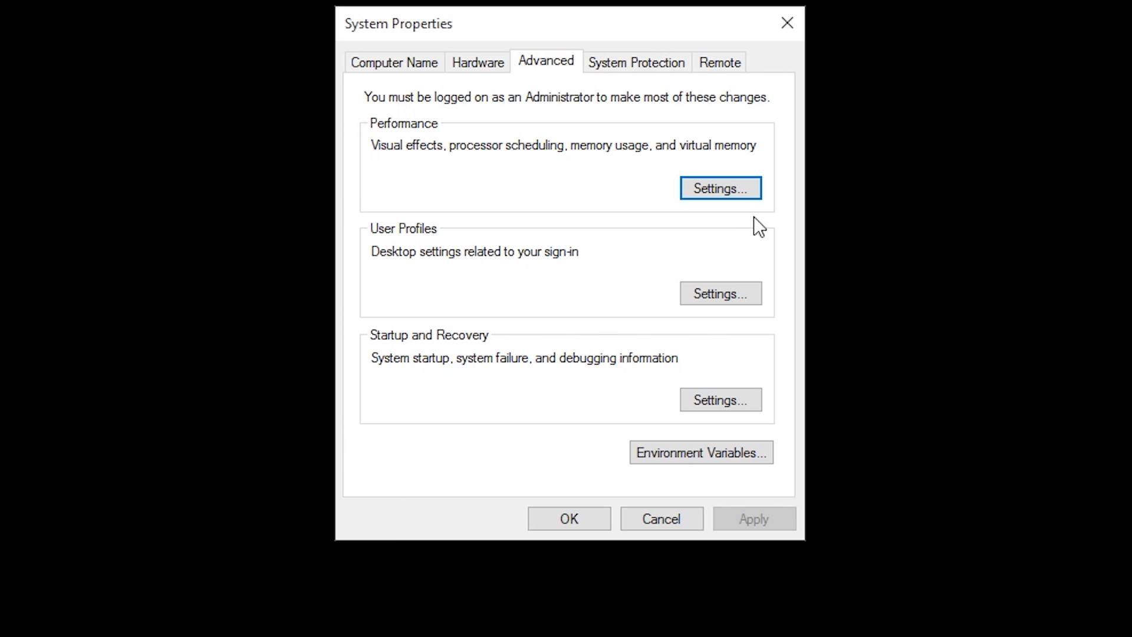
click(749, 188)
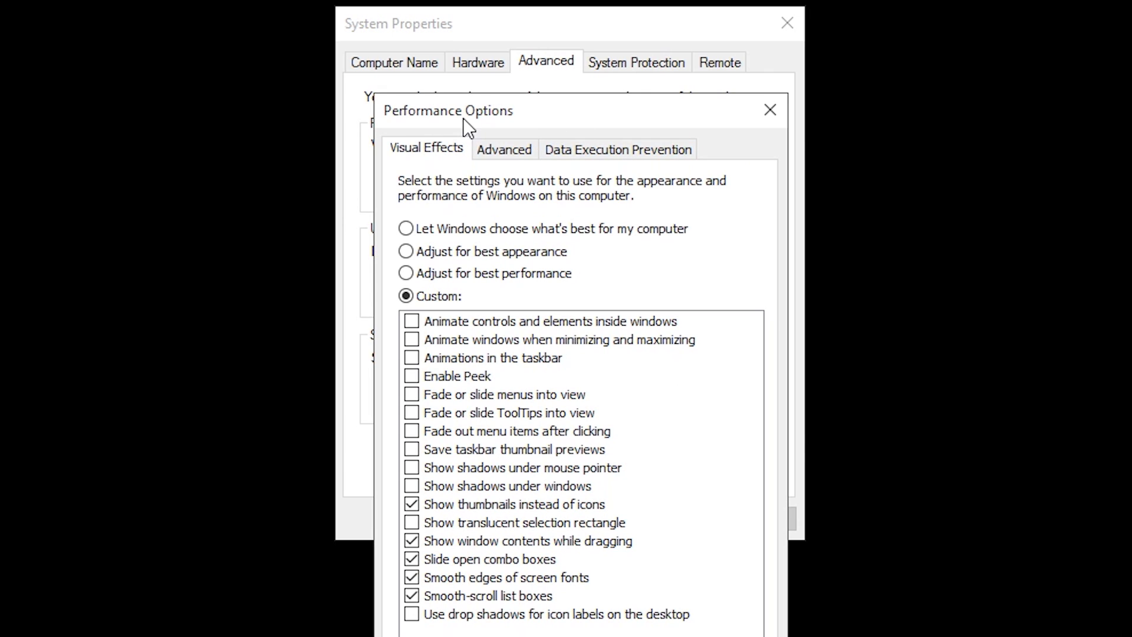
drag(469, 109, 459, 29)
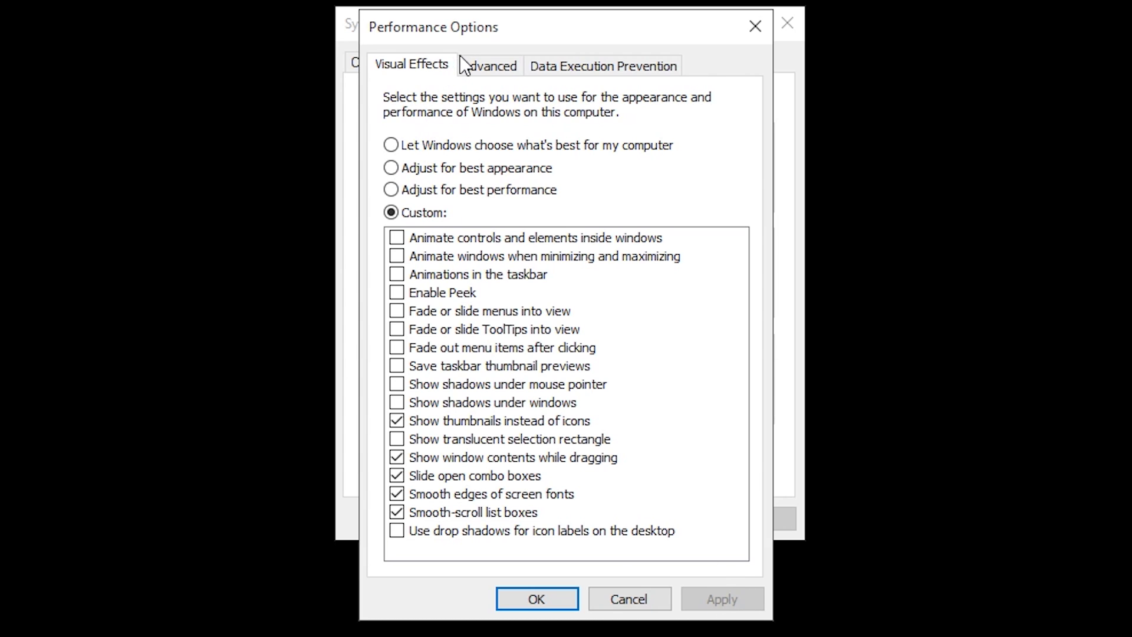
Set processor scheduling to favour Programs and apply the change.
click(495, 64)
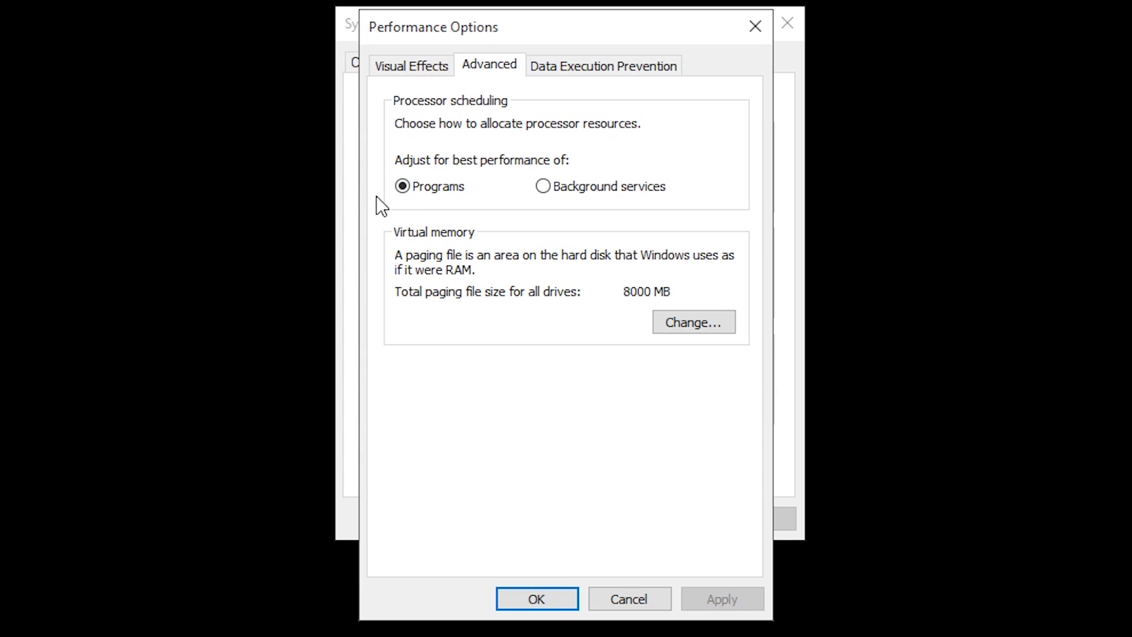
click(403, 193)
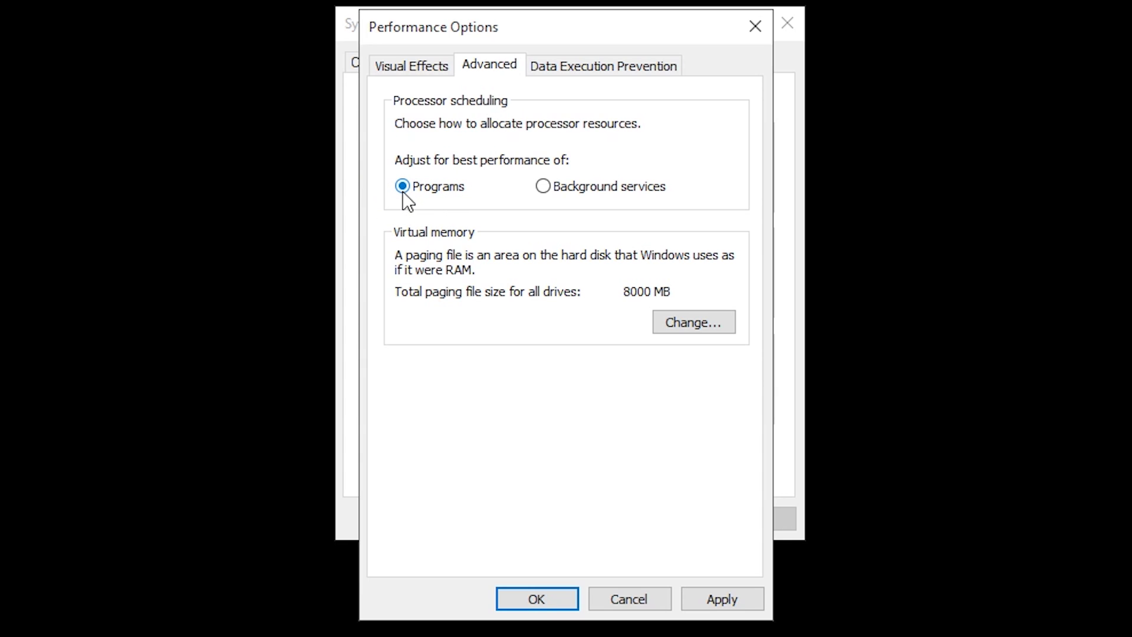
click(706, 598)
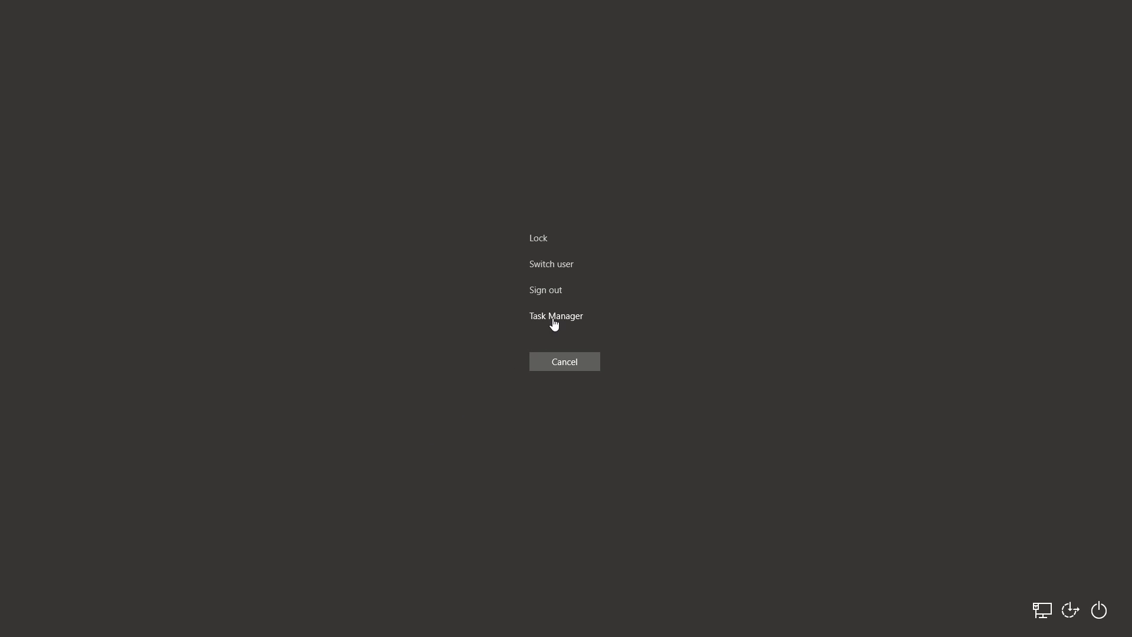
Disable Adobe Creative Cloud on Task Manager's Startup tab.
click(558, 319)
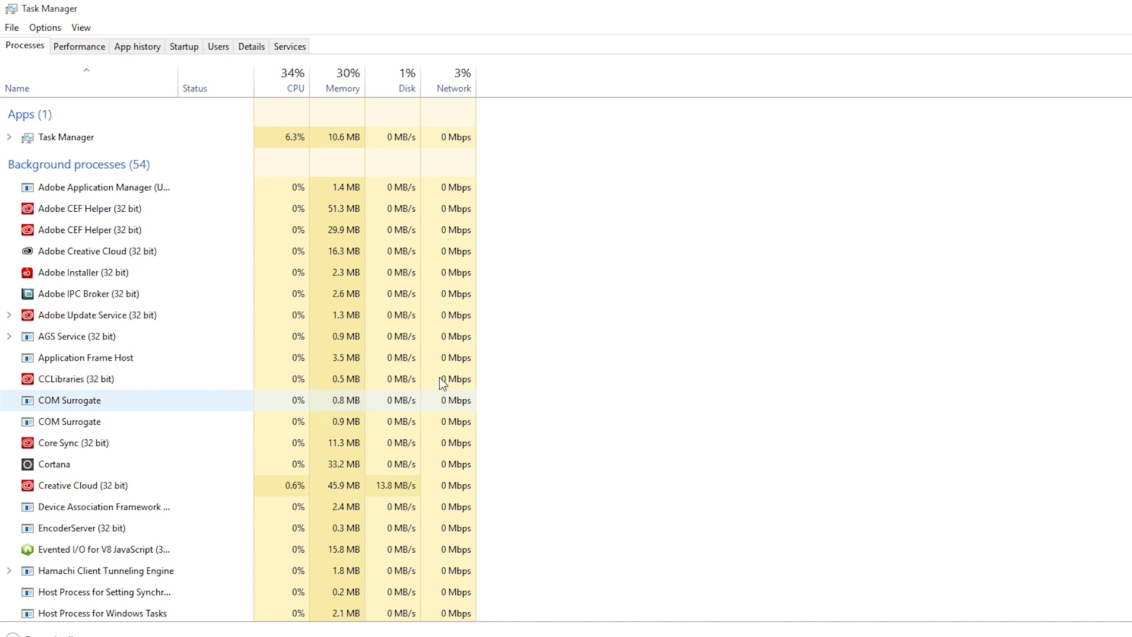
click(191, 47)
right_click(301, 100)
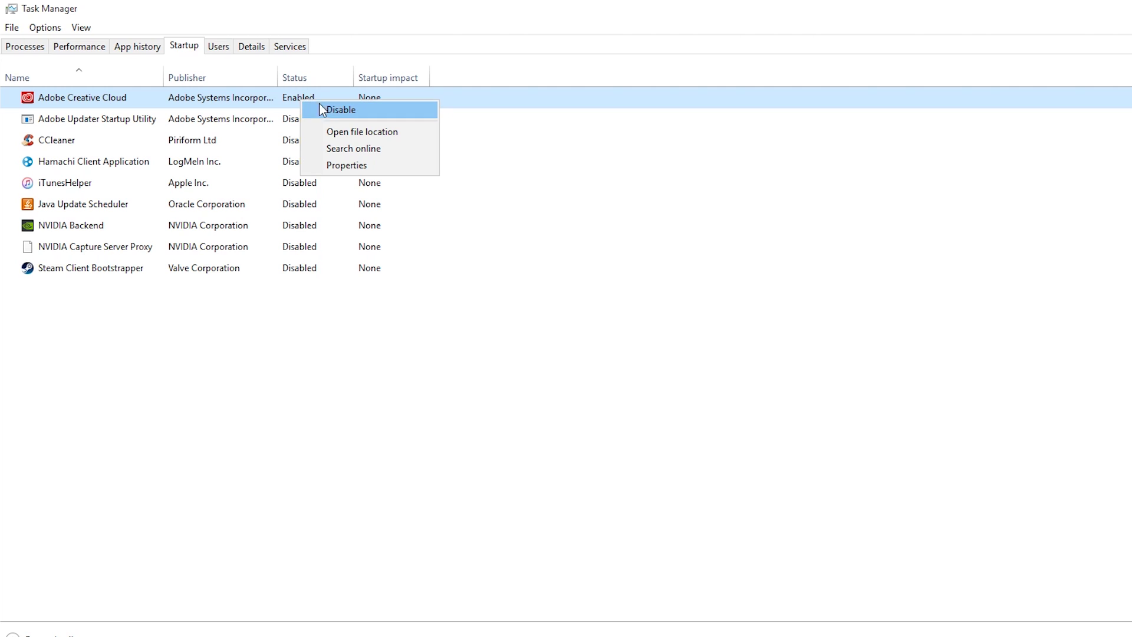
click(352, 117)
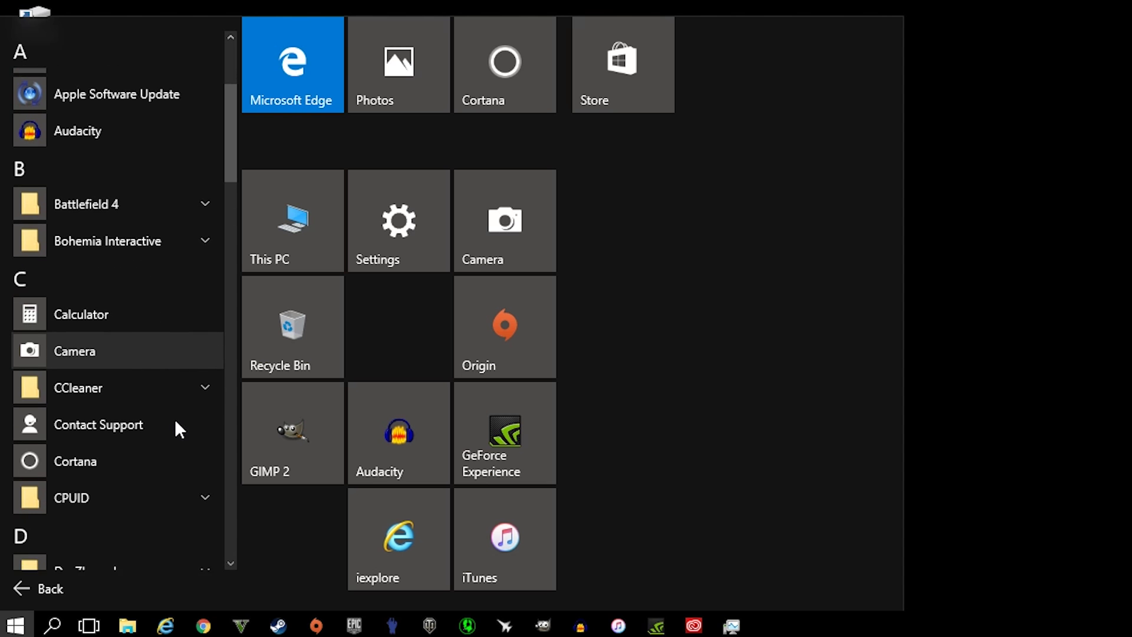
Browse All apps, check the Reader app's options, then bring up the Cortana tile's options.
scroll(171, 434, down, 4)
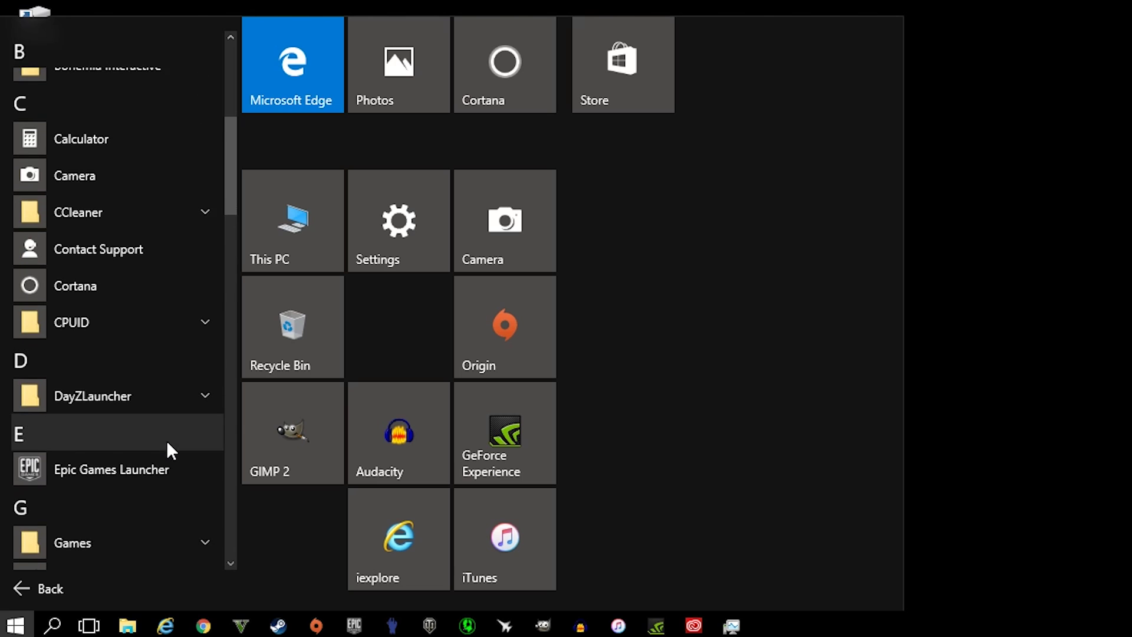
scroll(166, 440, down, 4)
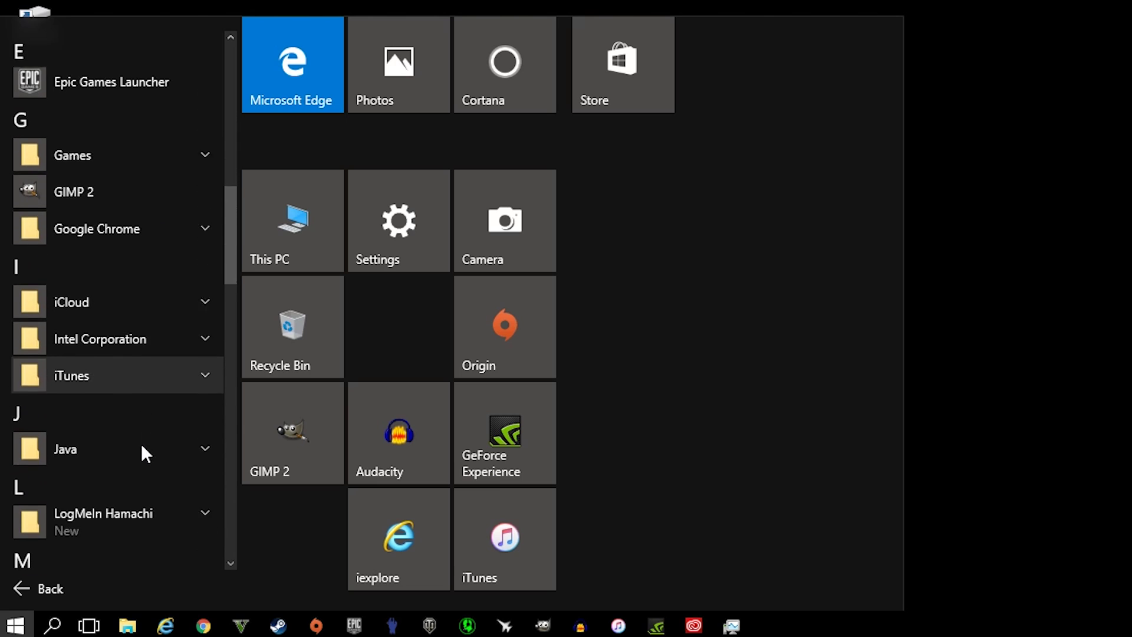
scroll(139, 445, down, 5)
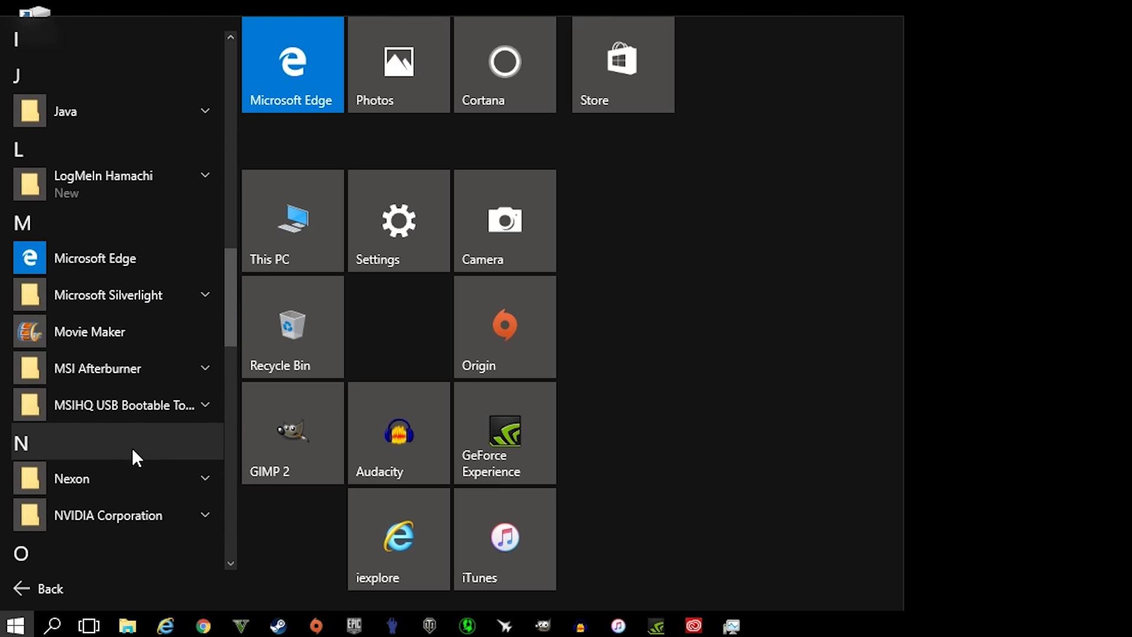
scroll(132, 450, down, 4)
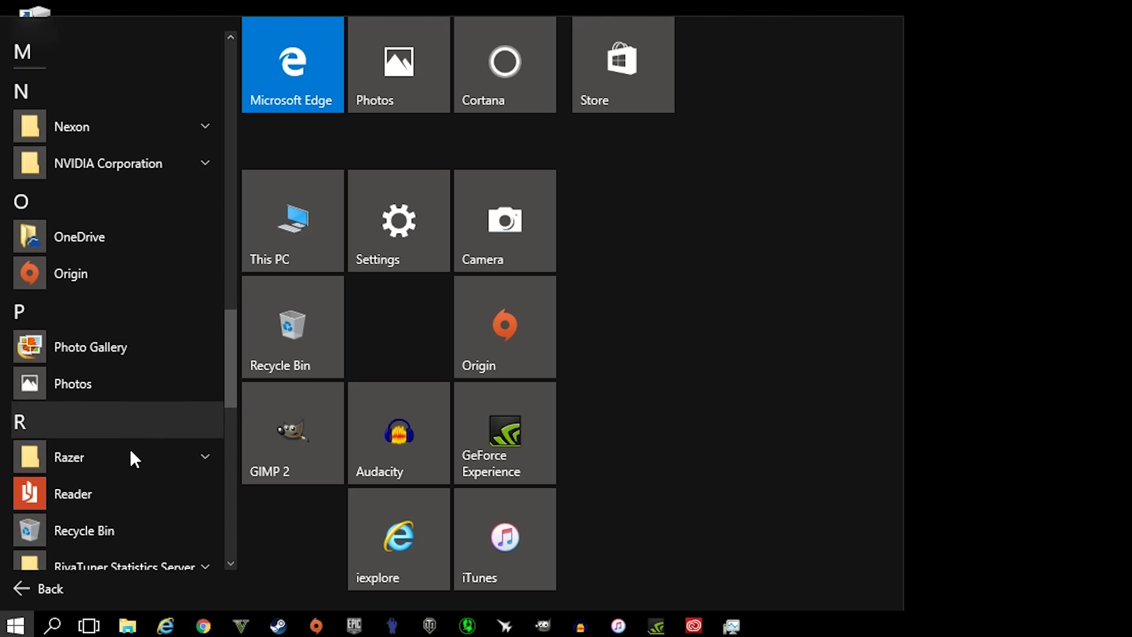
right_click(62, 444)
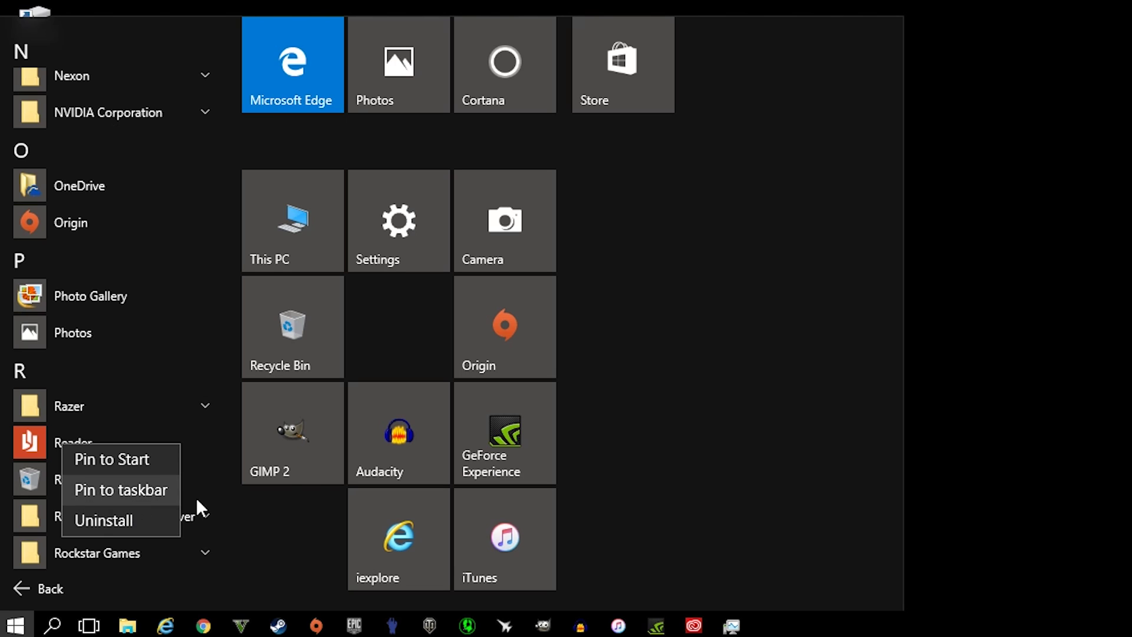
click(690, 375)
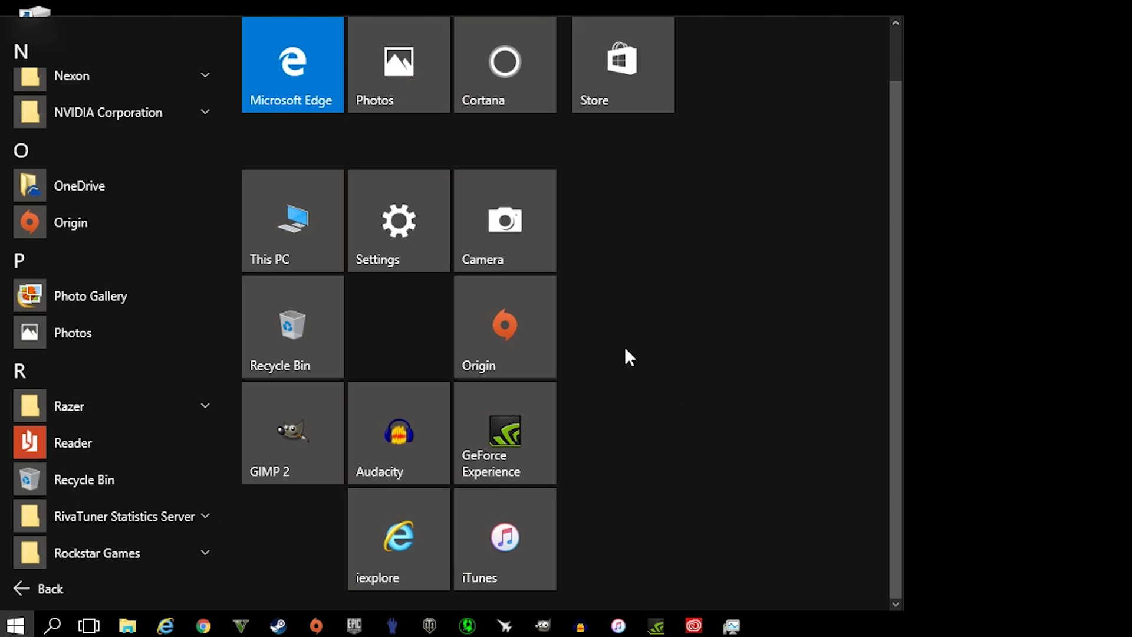
right_click(494, 83)
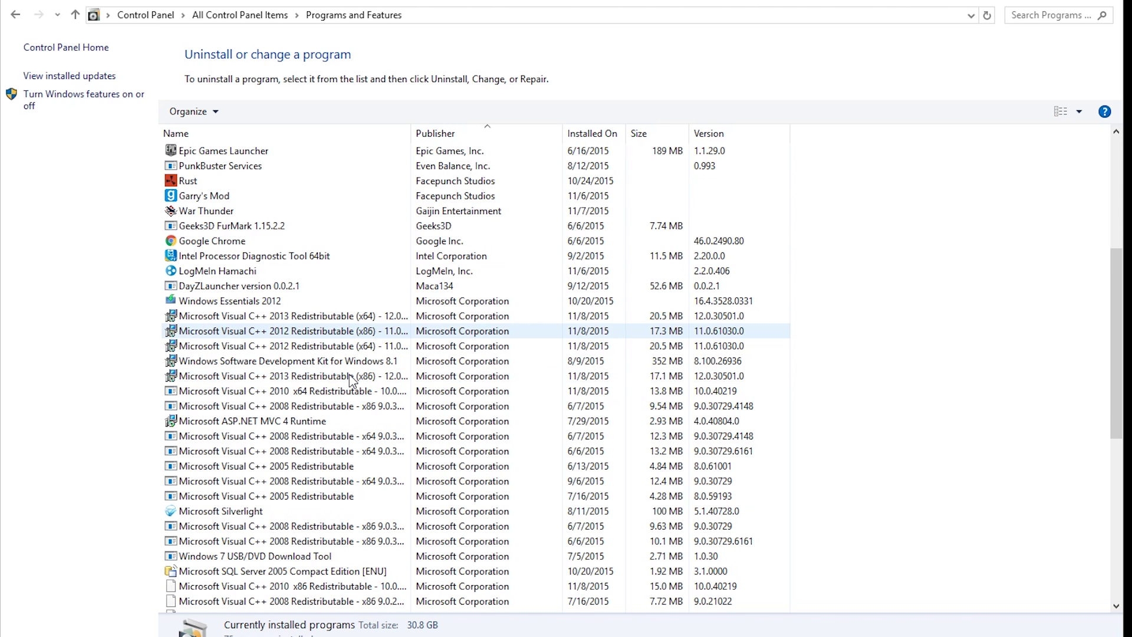
scroll(353, 382, down, 5)
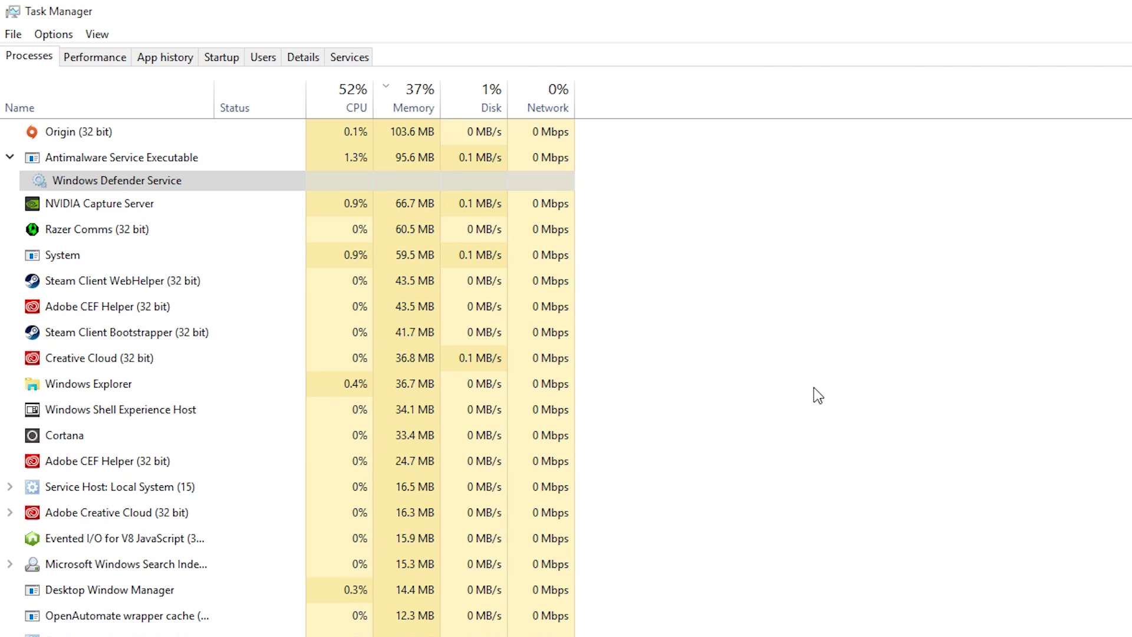
End the Razer Comms and Steam Client Bootstrapper processes, leaving Origin running.
right_click(72, 229)
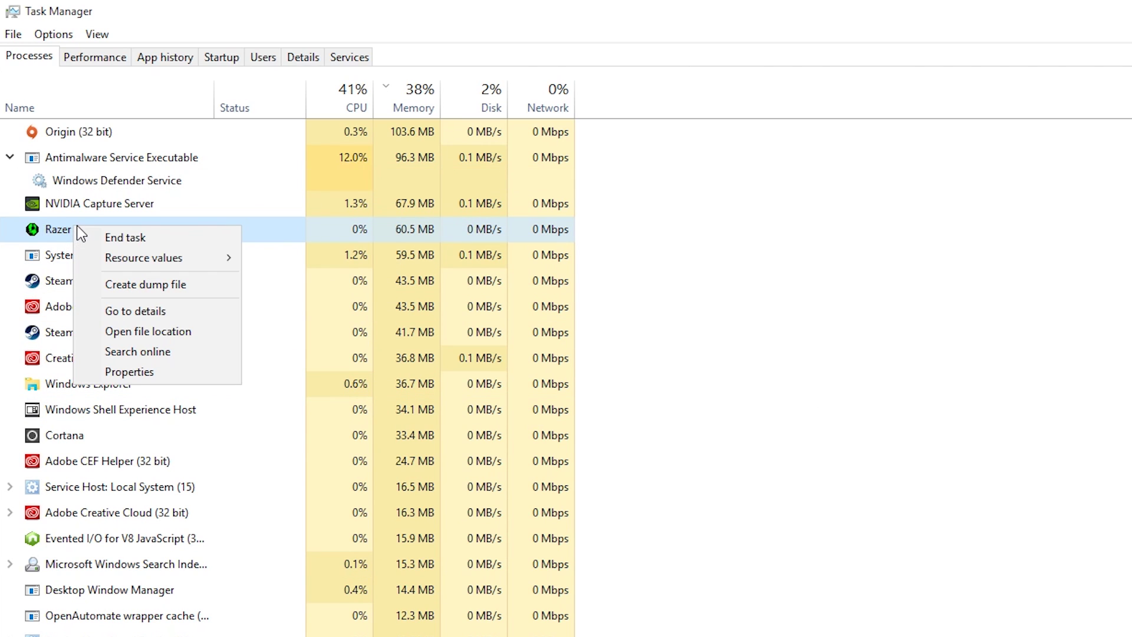
click(109, 233)
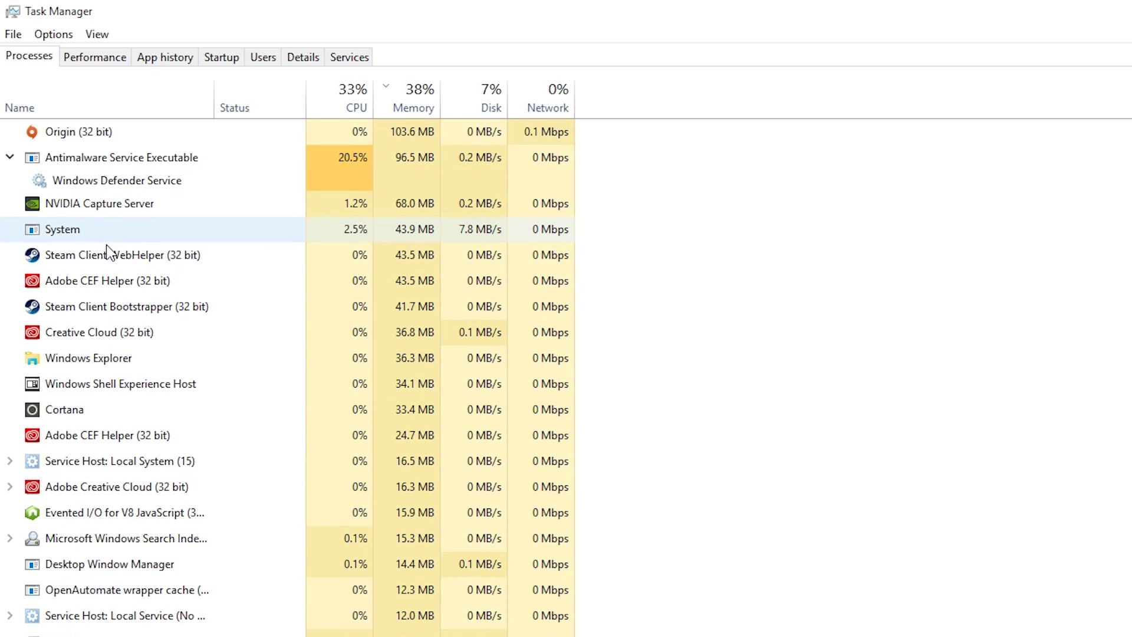
right_click(96, 307)
click(113, 313)
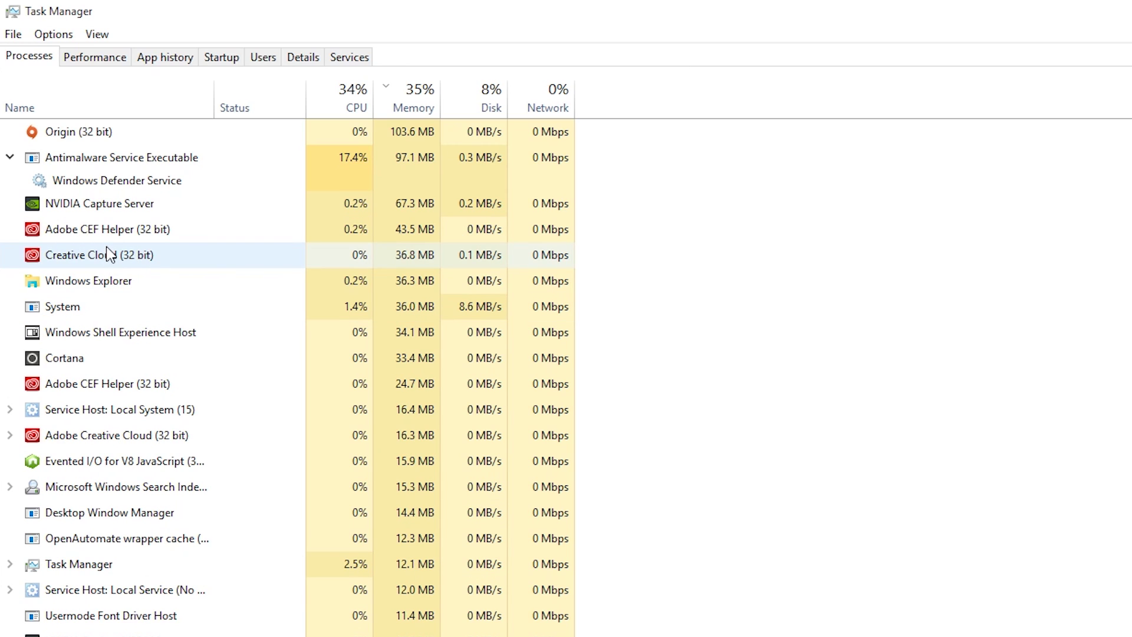
right_click(83, 132)
click(103, 145)
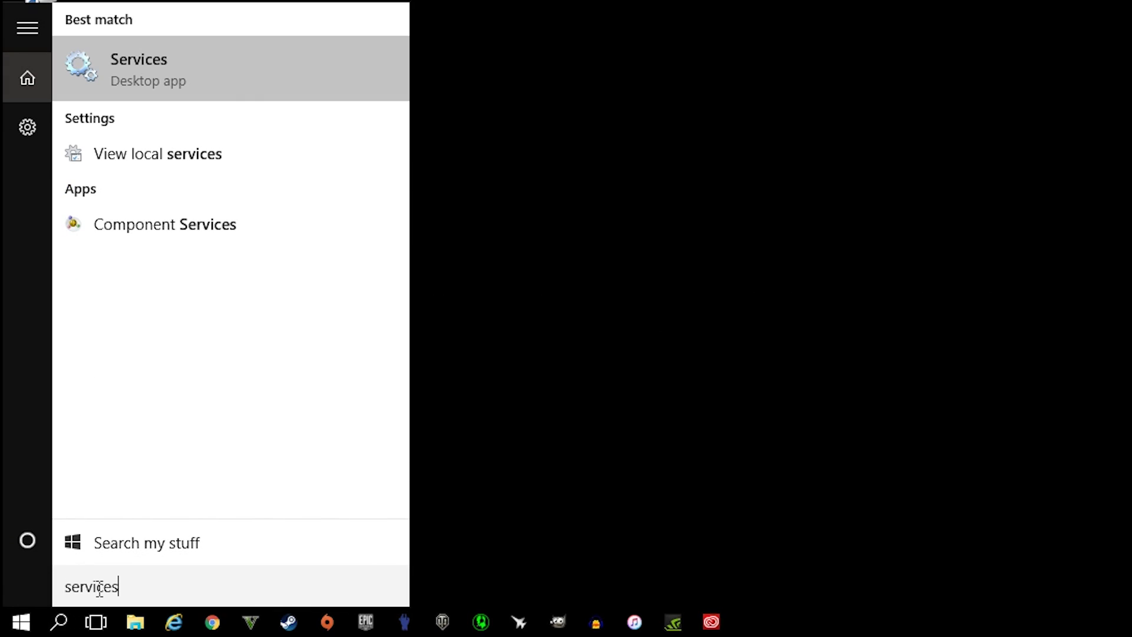
Open the Services app, keep the list sorted ascending by name, and scroll to the NVIDIA entries.
click(167, 69)
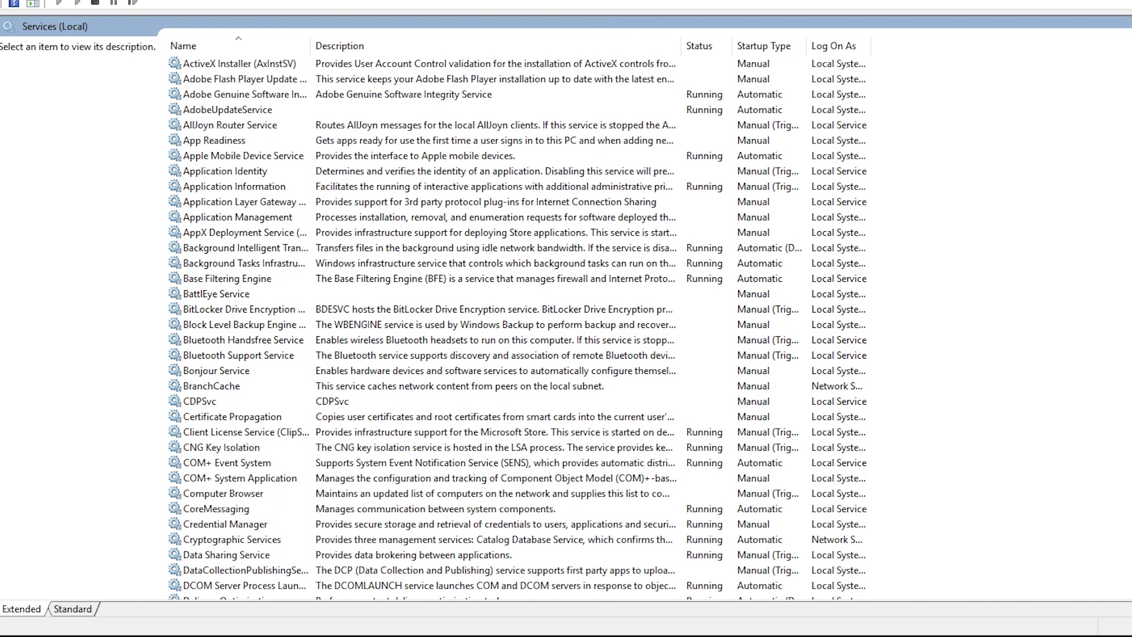
click(229, 44)
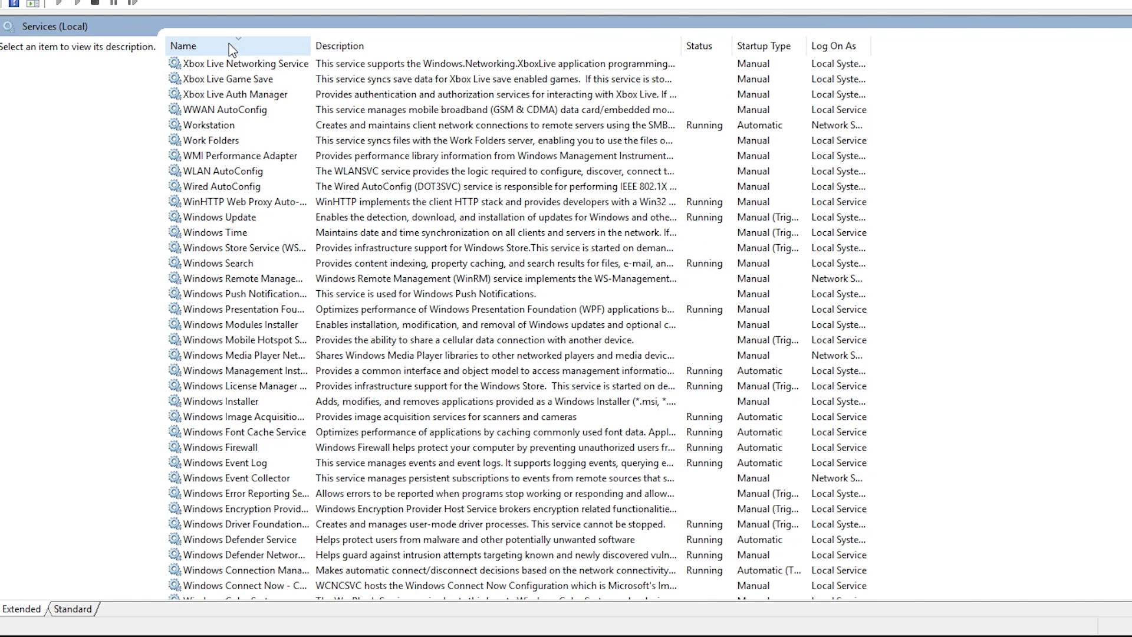
click(229, 44)
scroll(222, 200, down, 4)
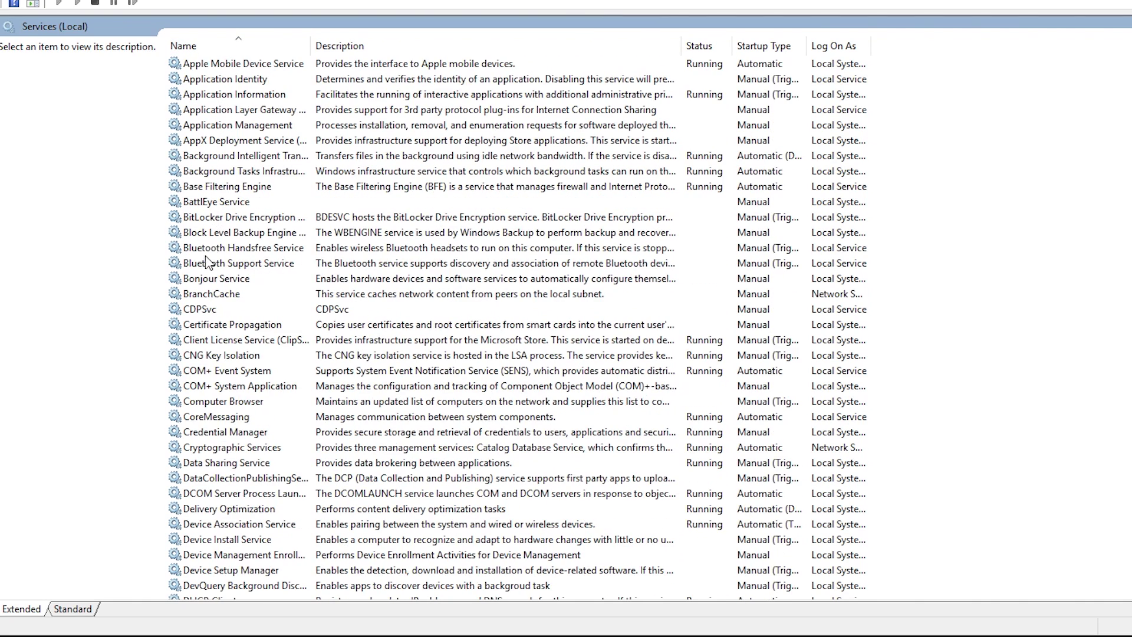
scroll(213, 457, down, 10)
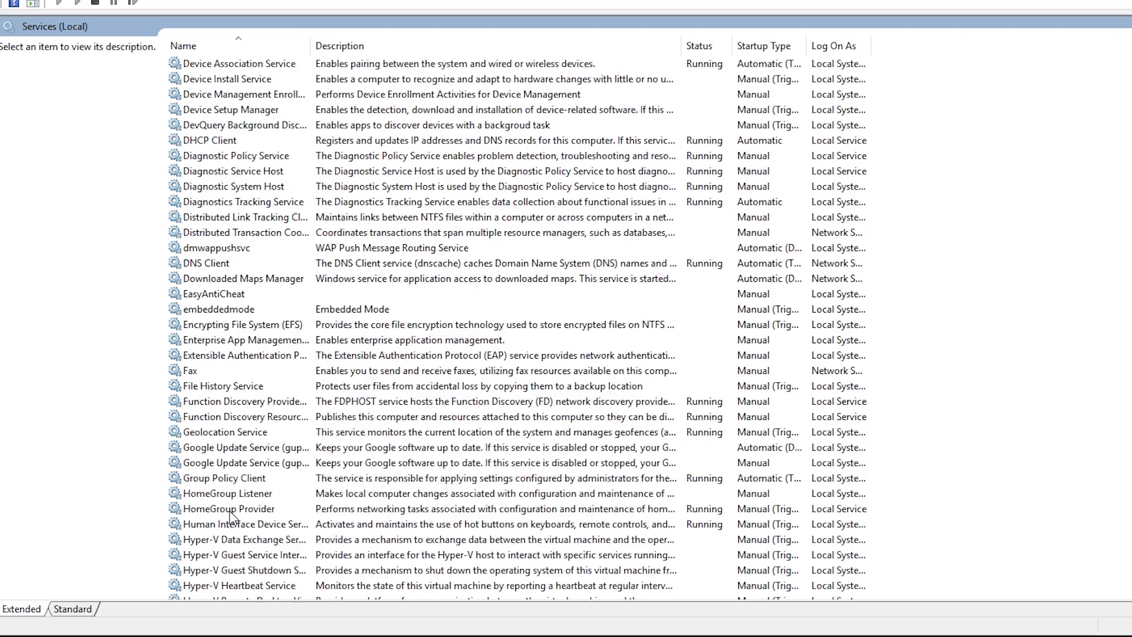
scroll(231, 515, down, 9)
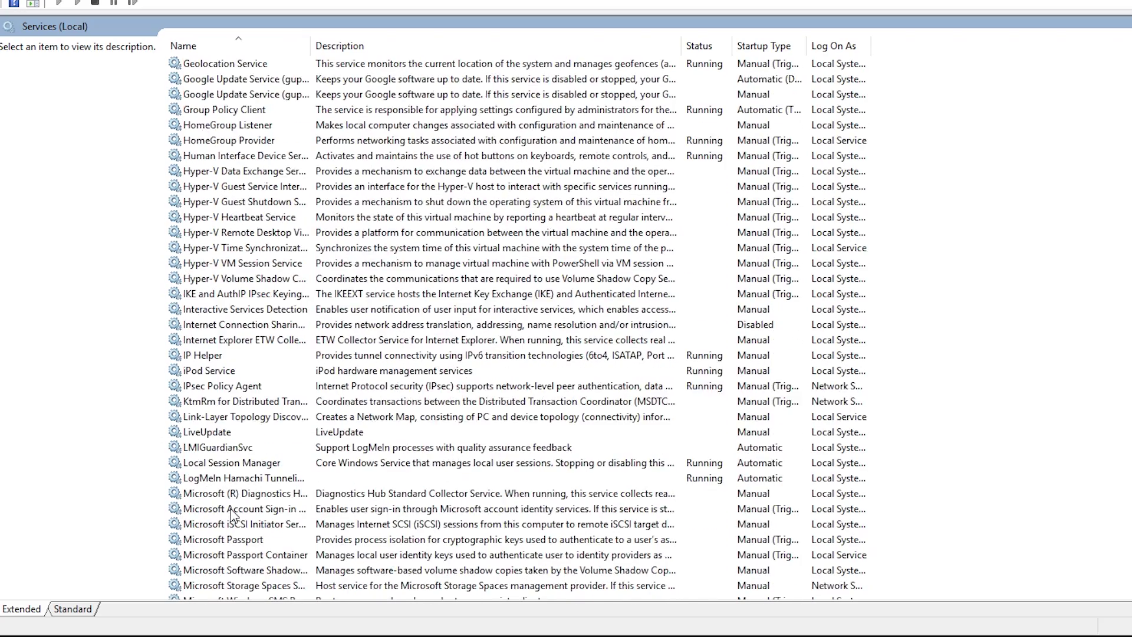
scroll(231, 515, down, 4)
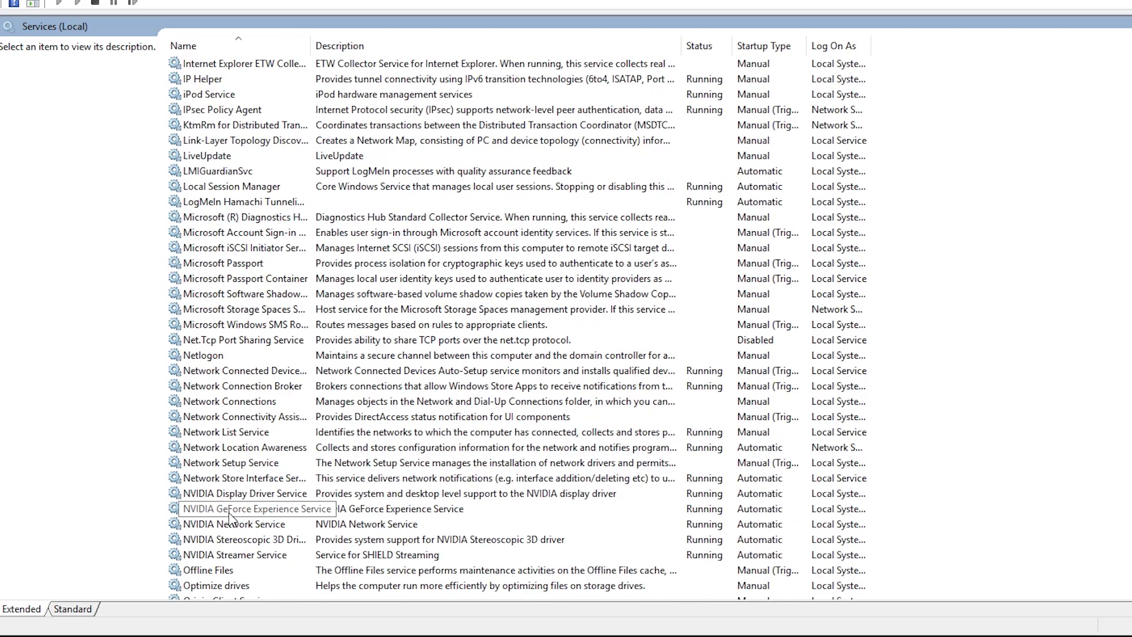
scroll(230, 521, down, 1)
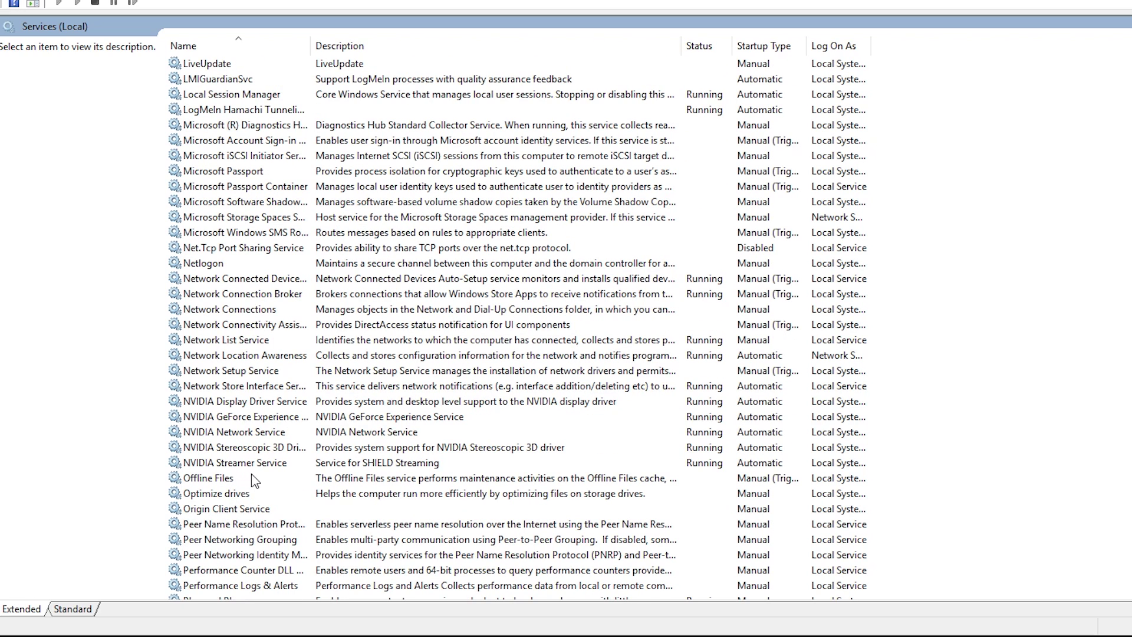
Stop NVIDIA Streamer Service, then change its startup type from Automatic to Manual and apply.
right_click(424, 469)
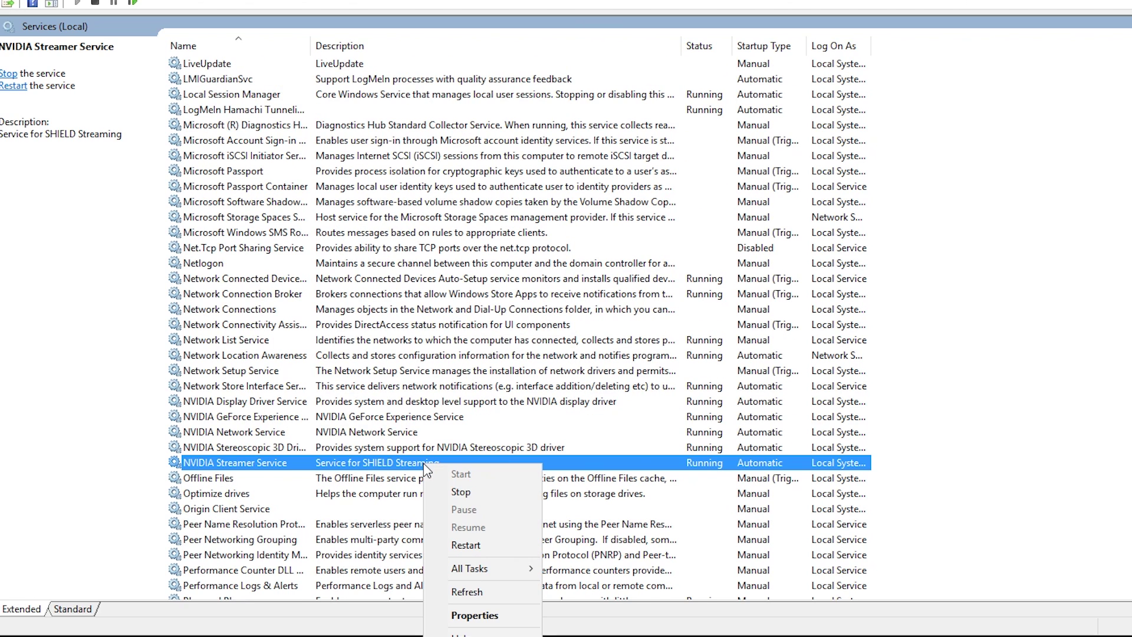
click(439, 490)
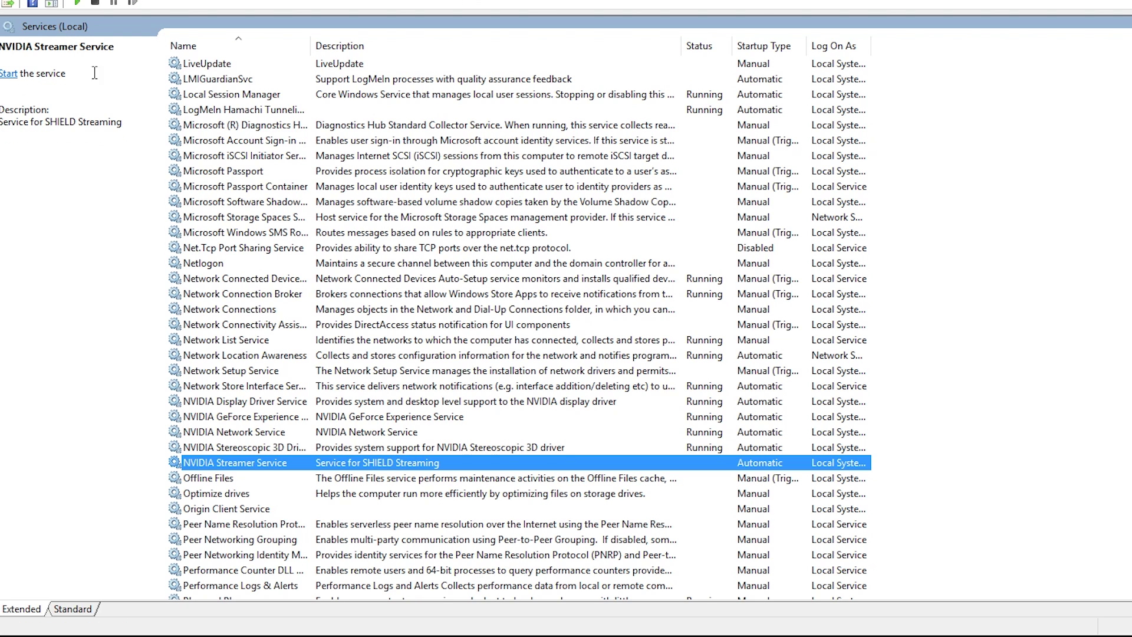
right_click(772, 460)
click(822, 611)
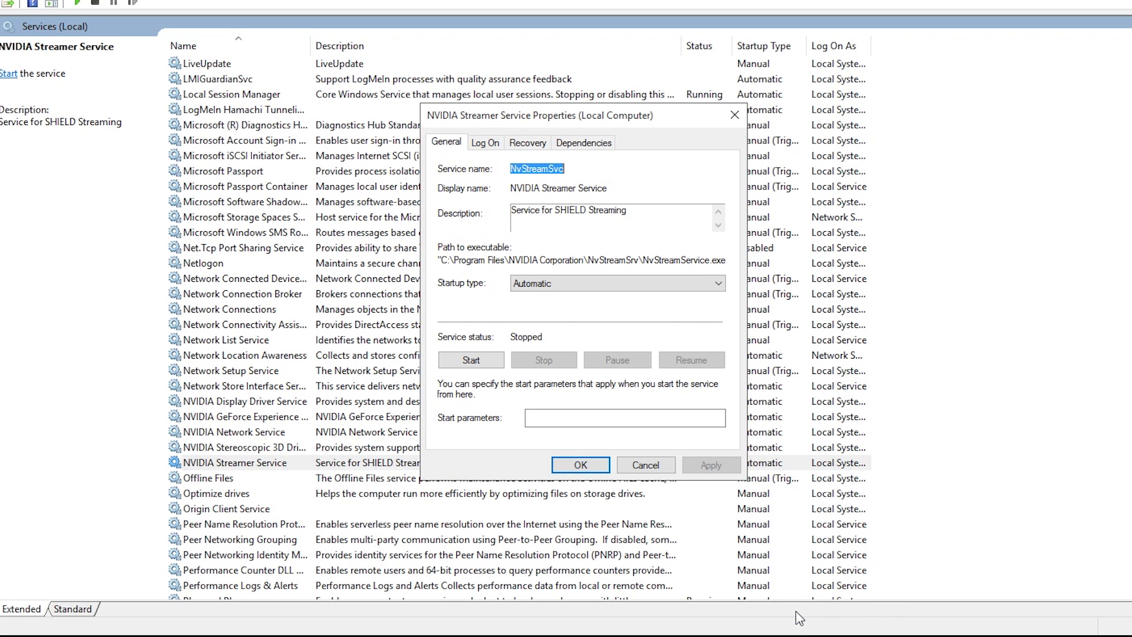
click(549, 285)
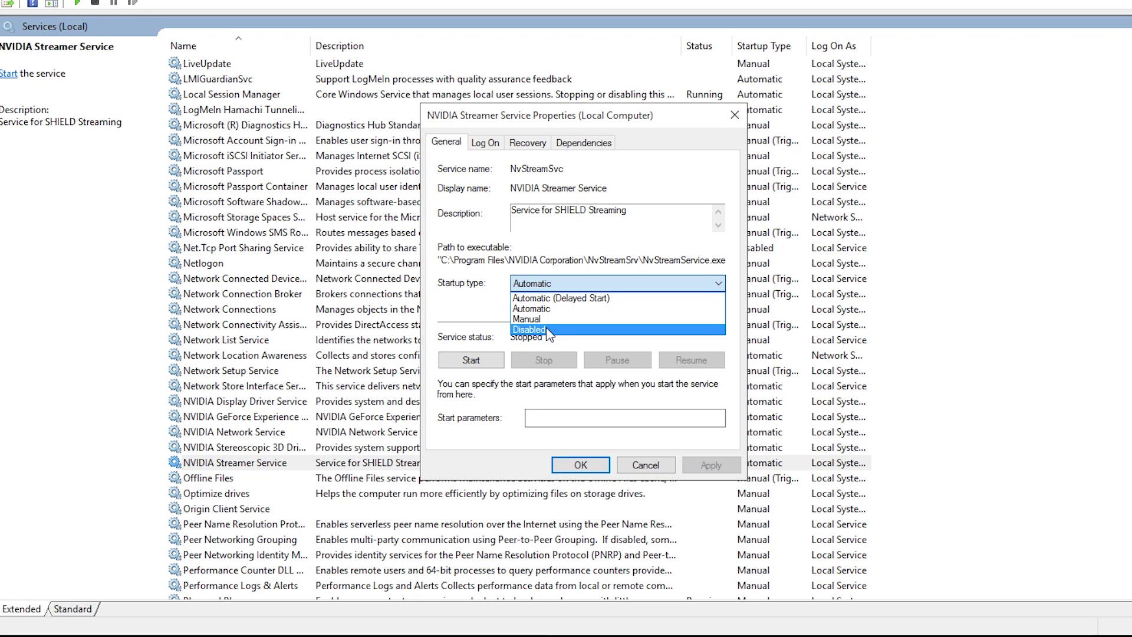
click(534, 320)
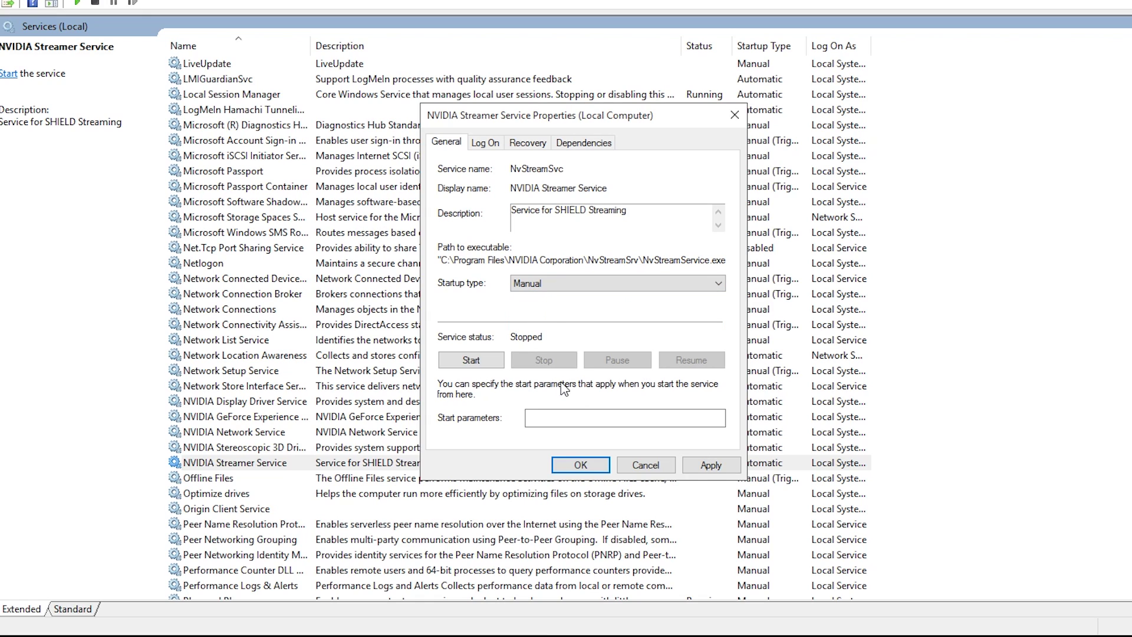
click(722, 466)
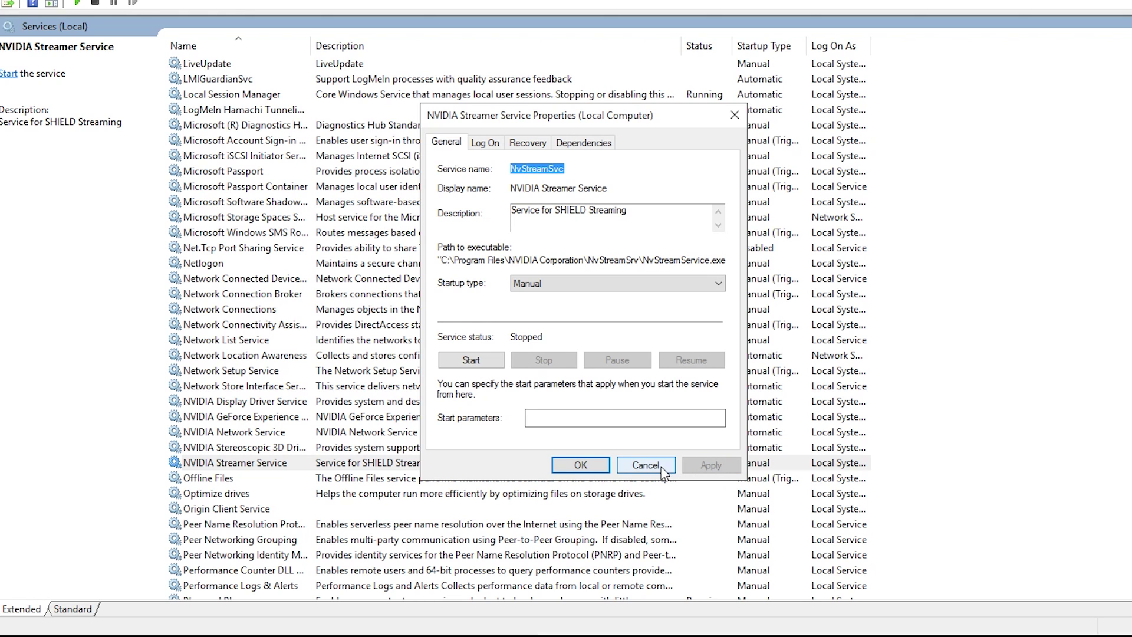
click(581, 465)
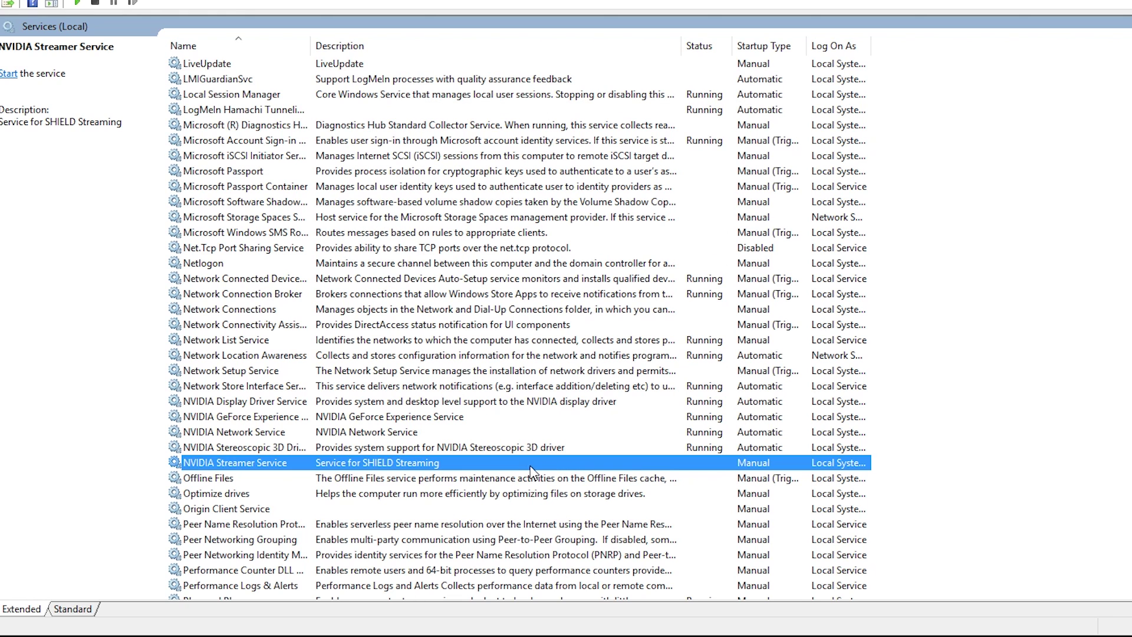